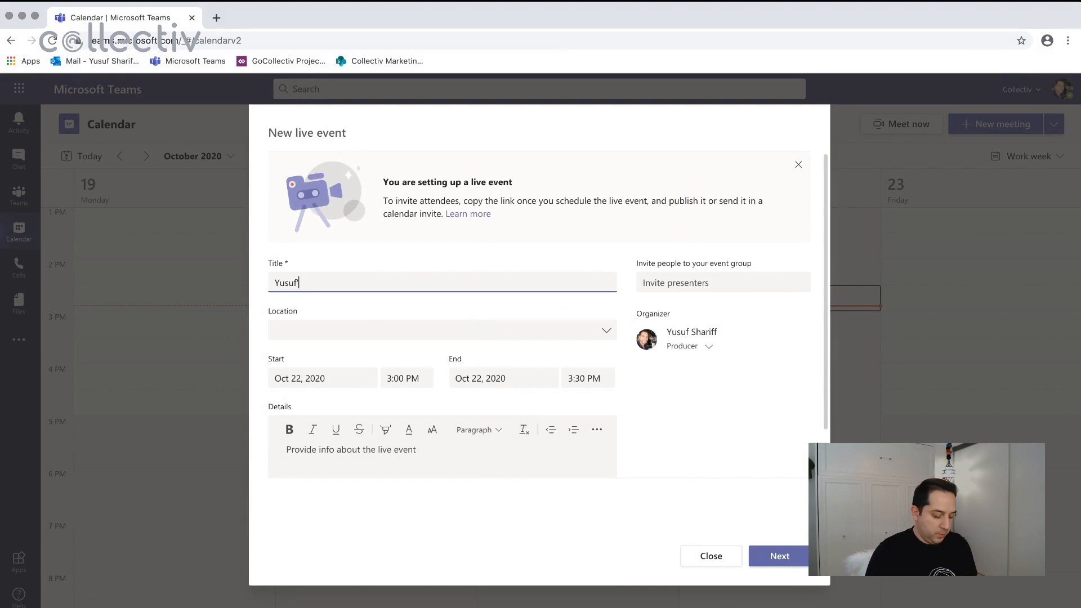
- Title the live event with the organizer's first name in possessive form followed by "Live Event"
key(BackSpace)
key(BackSpace)
key(BackSpace)
key(BackSpace)
key(BackSpace)
key(BackSpace)
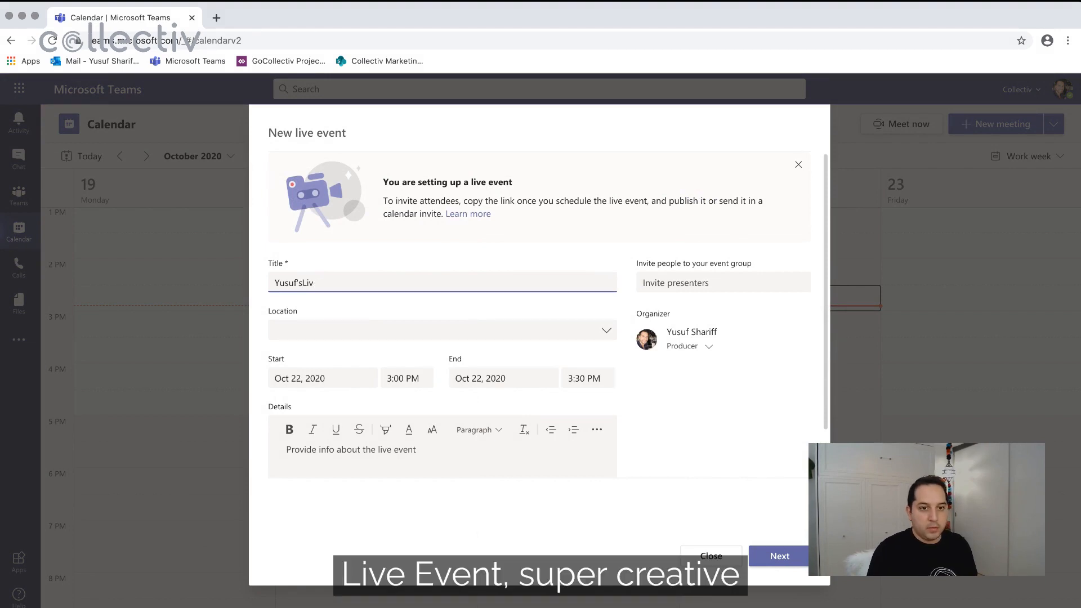
text(Live Eve)
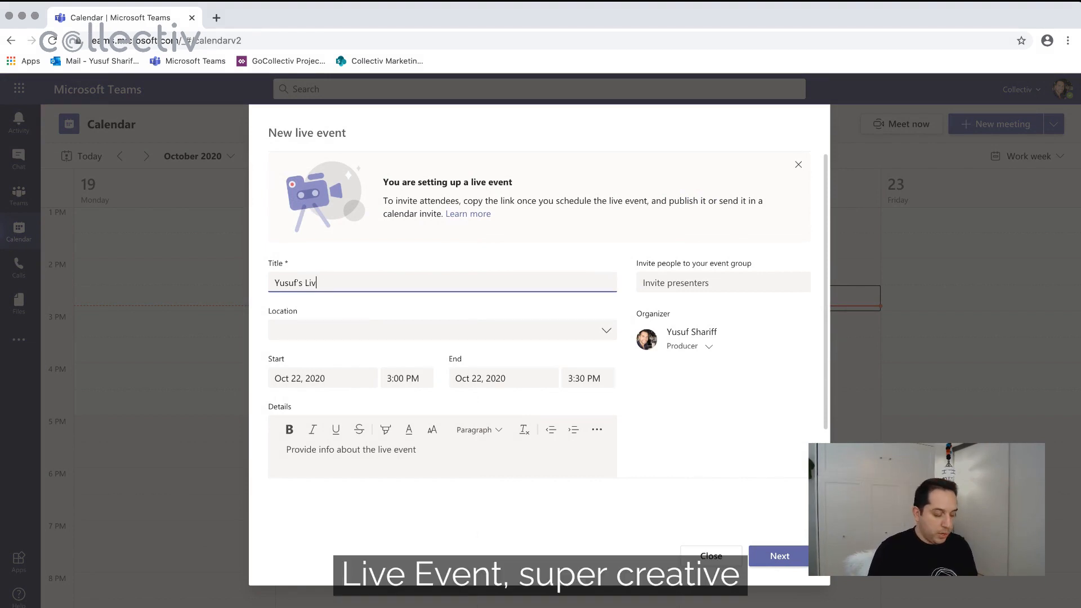
key(BackSpace)
key(BackSpace)
text(vent)
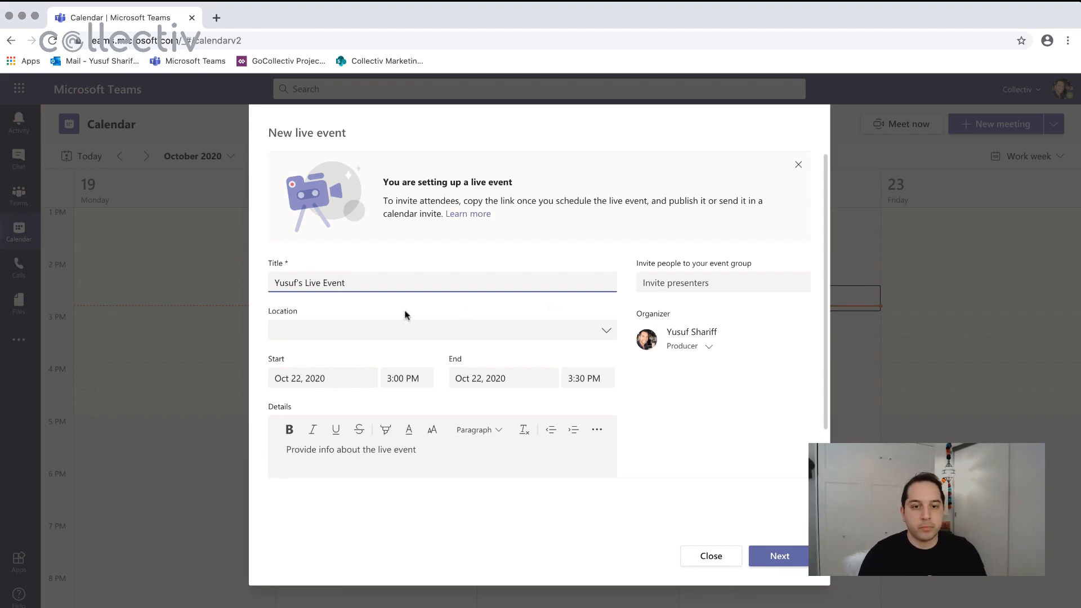
click(377, 296)
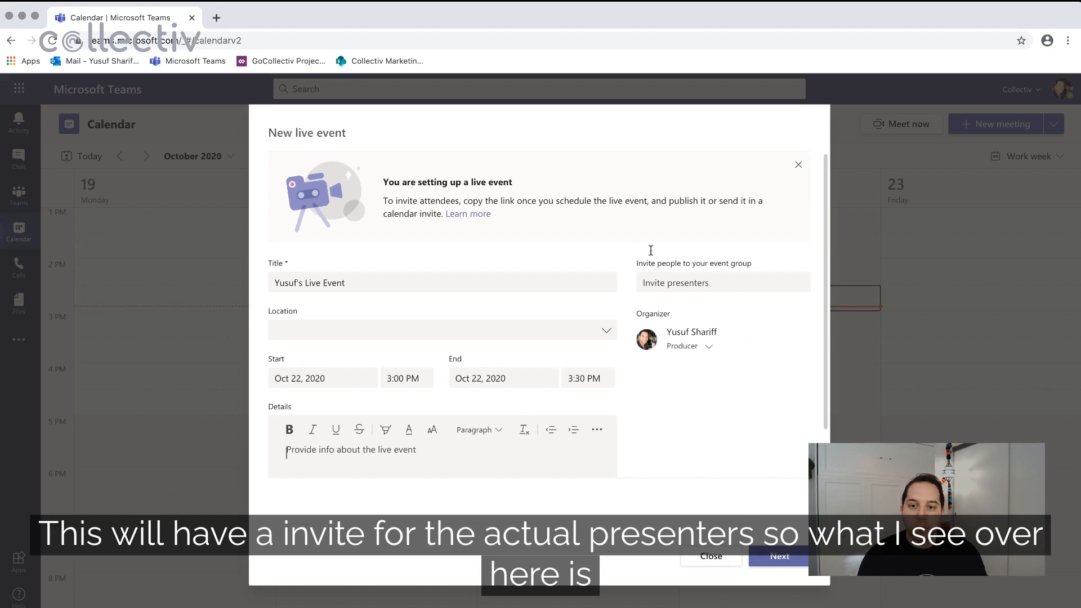
- Check the organizer's role options, keep the Producer role, and continue to the live event permissions
click(710, 350)
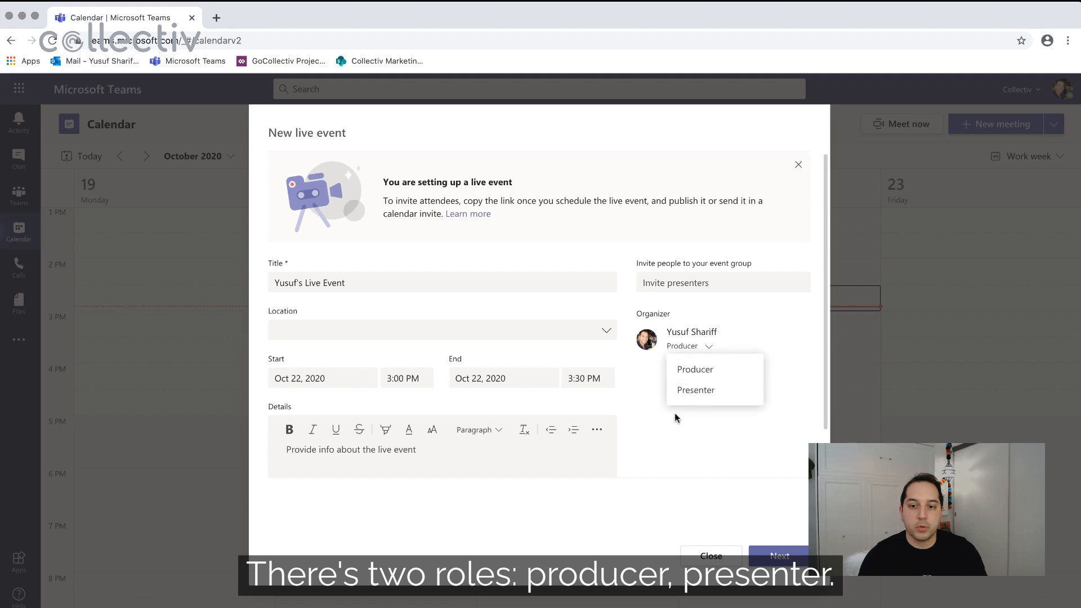
click(788, 337)
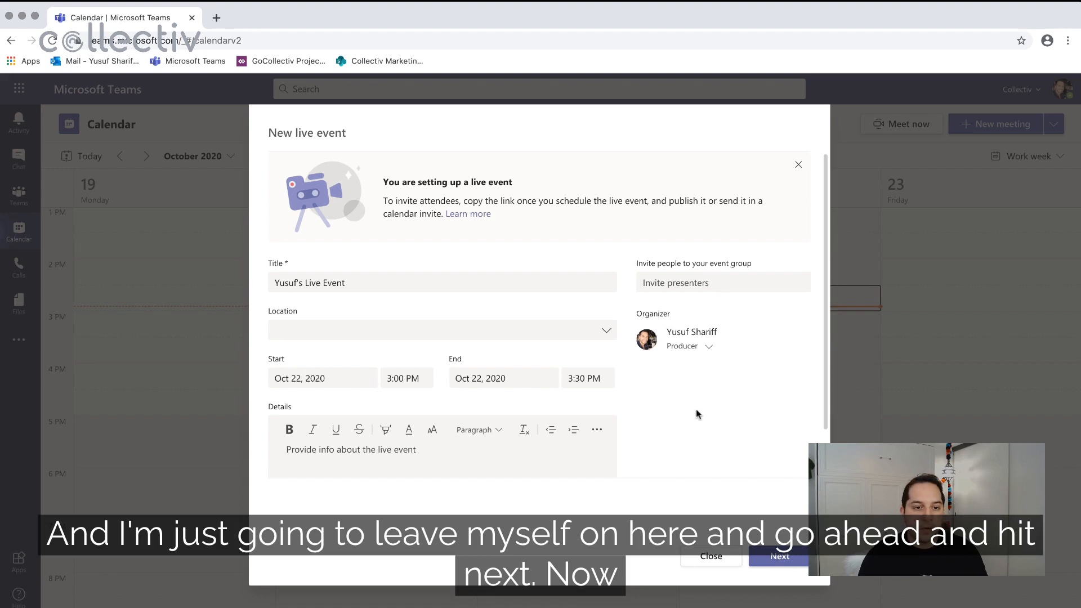
click(790, 557)
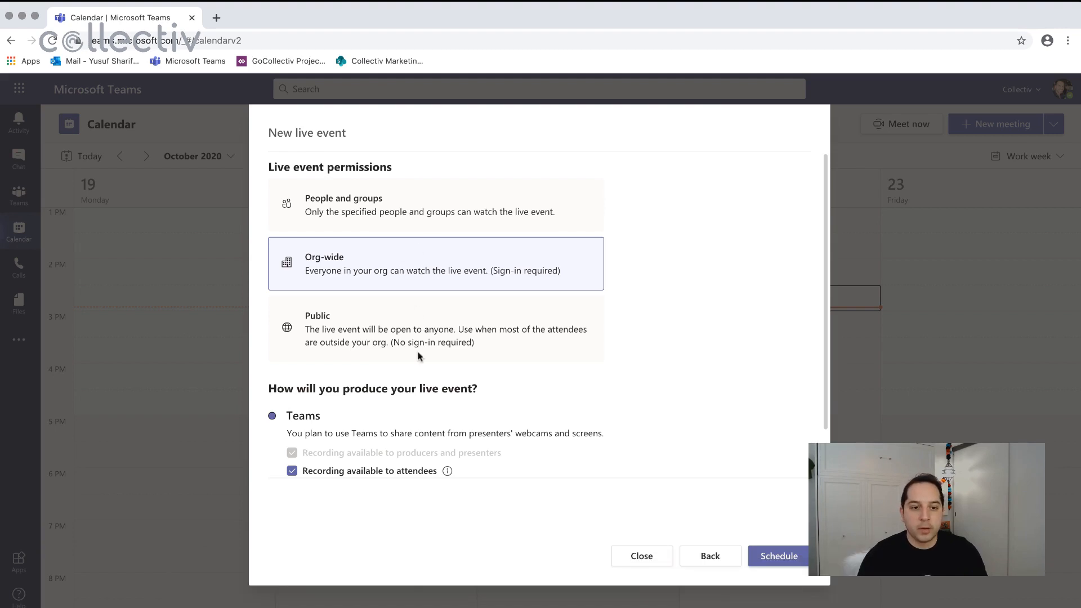
- Enable Q&A in the production settings of the Teams-produced live event
scroll(475, 376, down, 5)
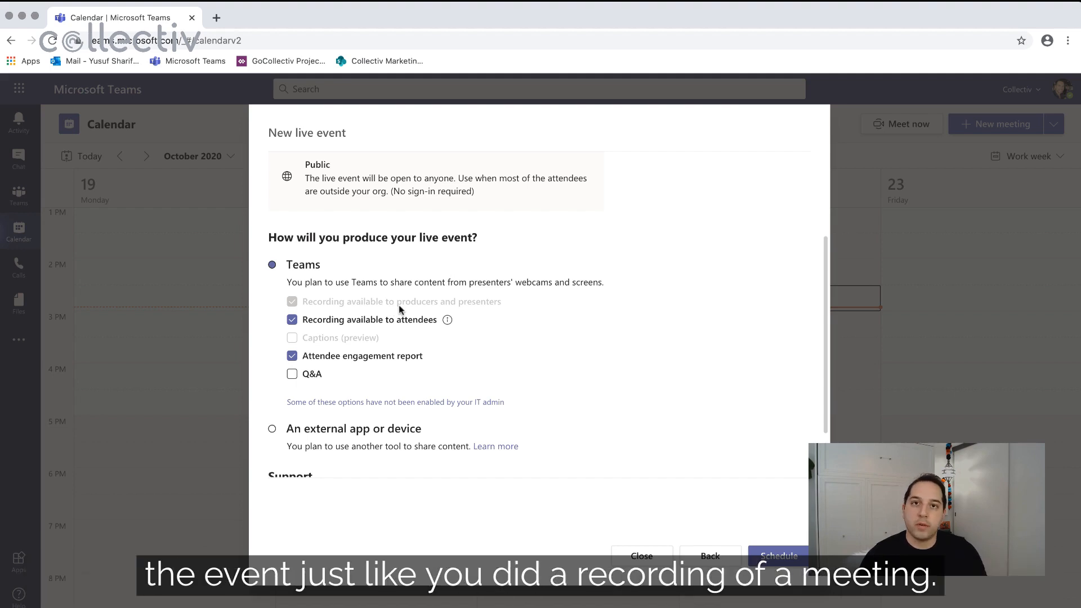
scroll(385, 304, down, 1)
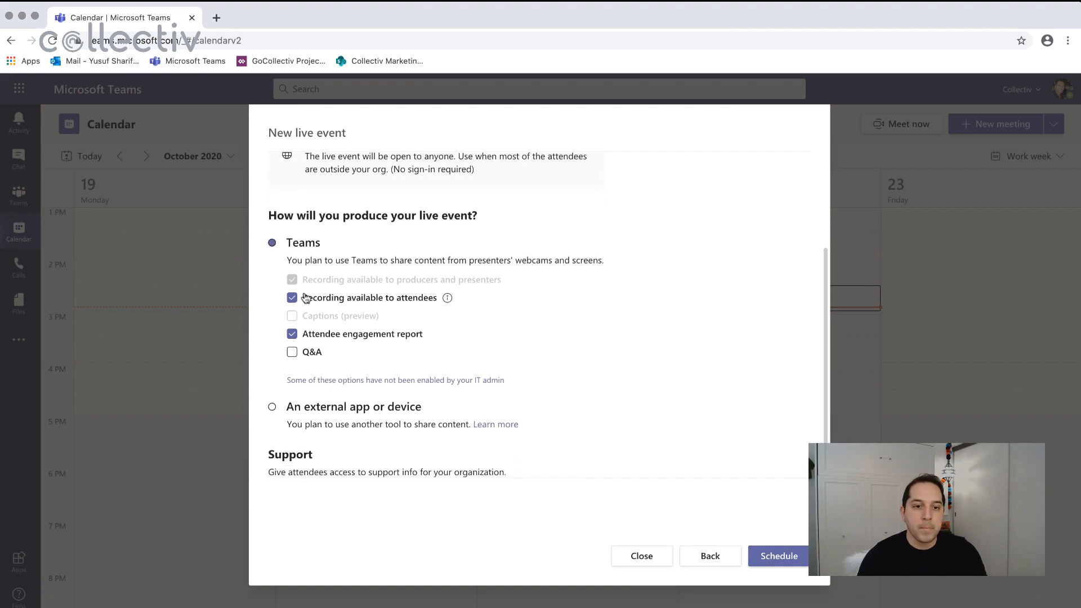
mouse_move(446, 303)
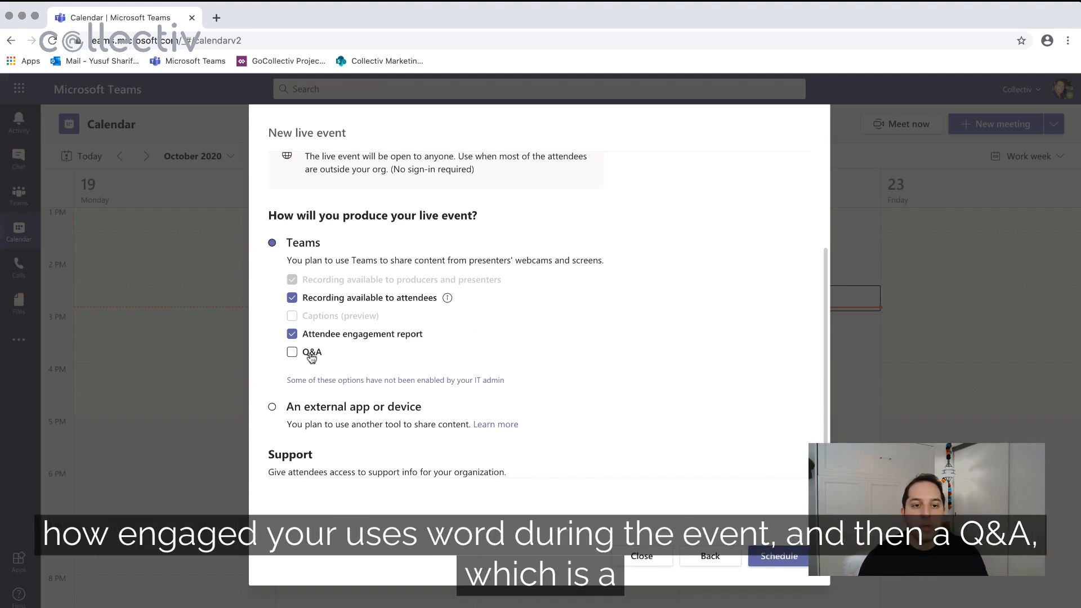
click(292, 352)
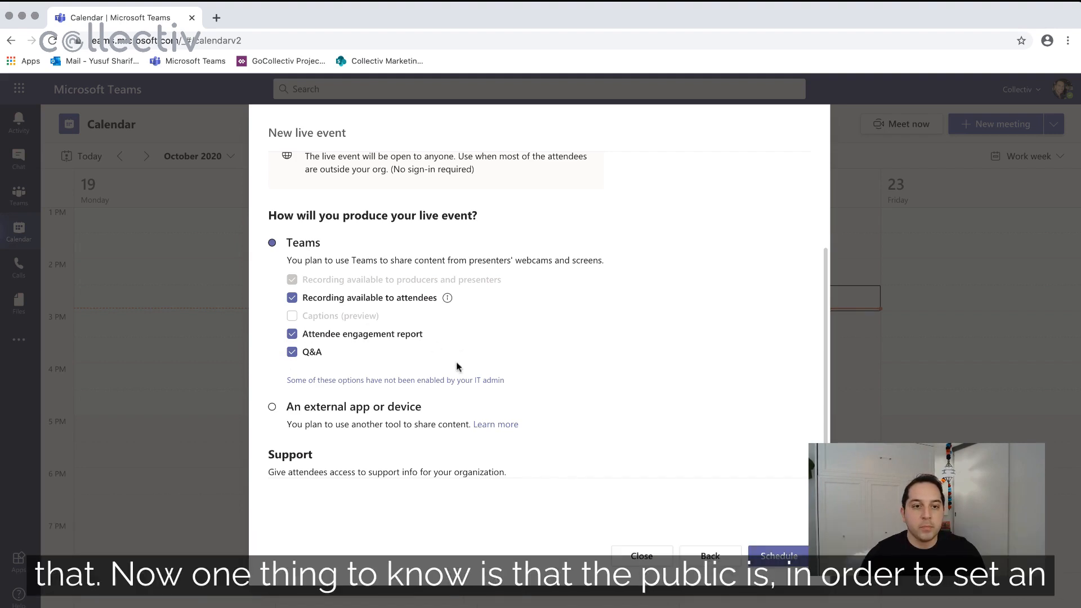
- Review the Public permission and the support settings, and schedule the live event with Org-wide access
scroll(457, 367, up, 3)
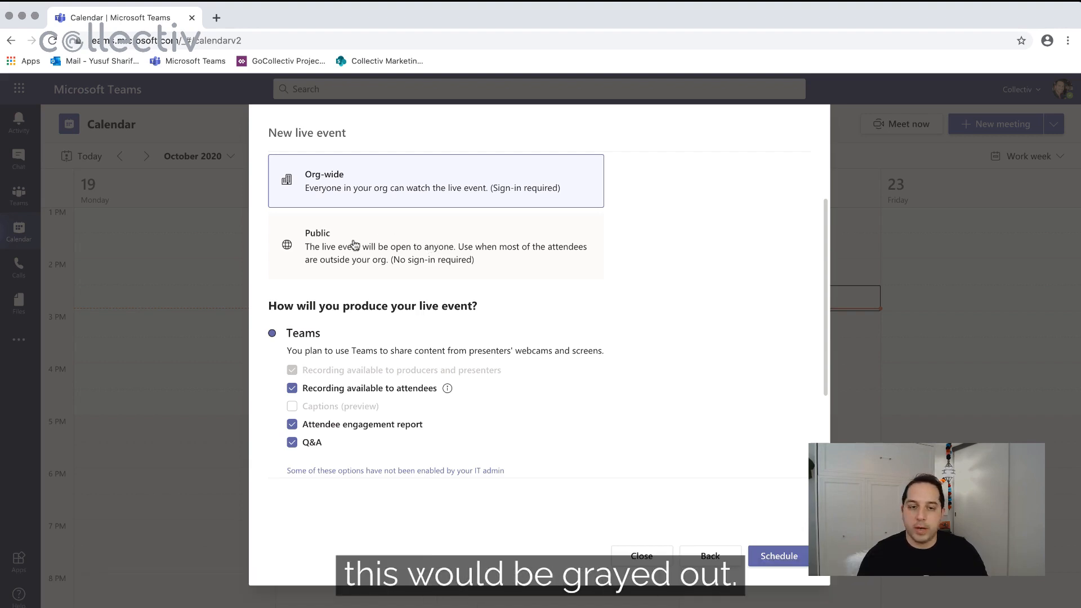
scroll(354, 246, down, 5)
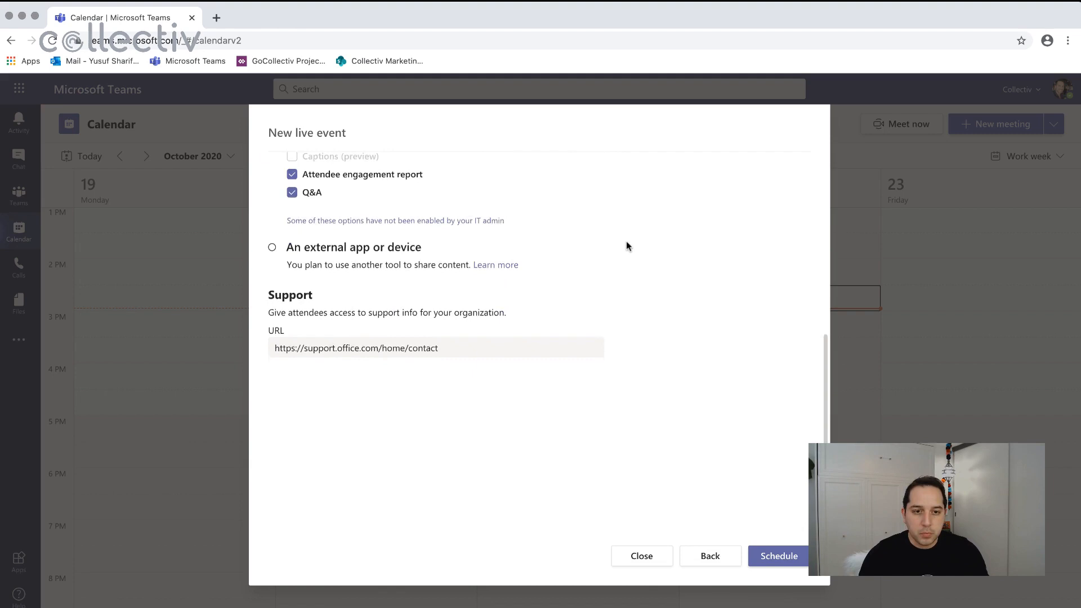
scroll(627, 246, down, 1)
click(785, 556)
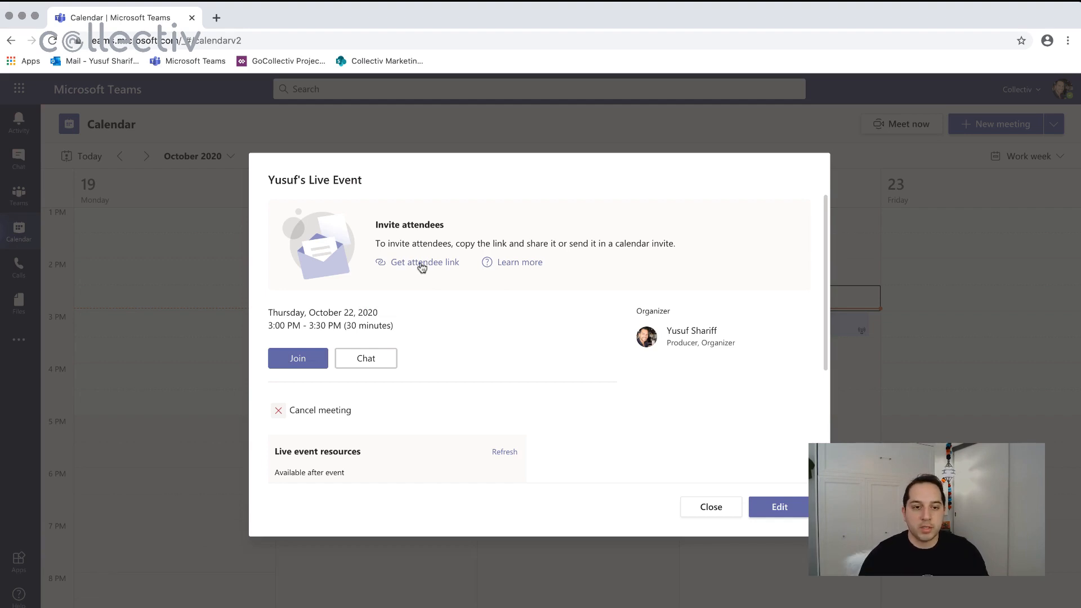
- Review the scheduled event's details and try to join the live event from the browser
scroll(458, 296, down, 5)
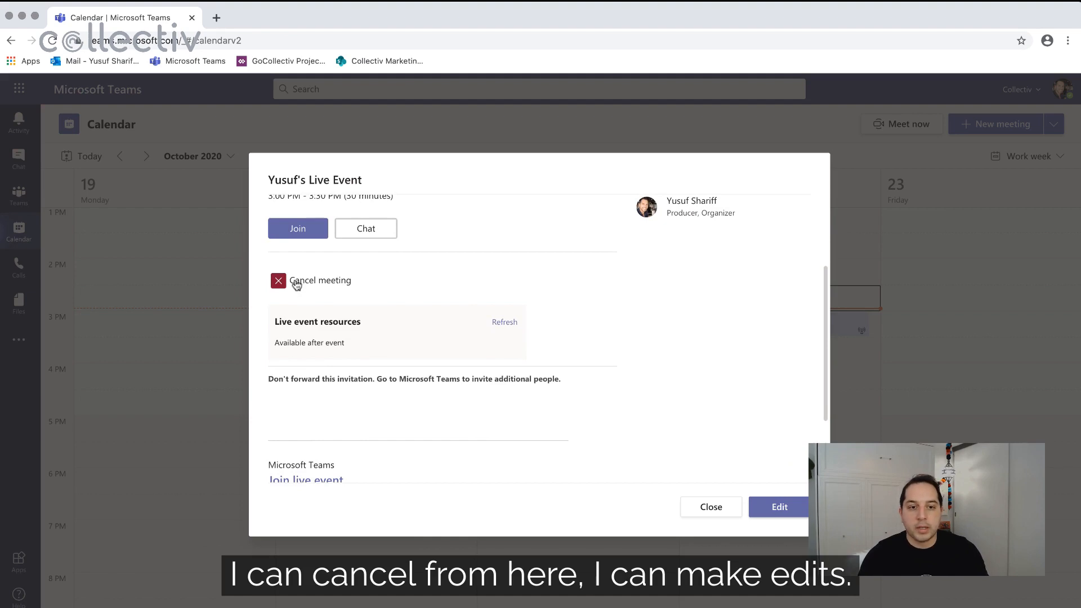
scroll(632, 328, down, 4)
scroll(718, 414, up, 9)
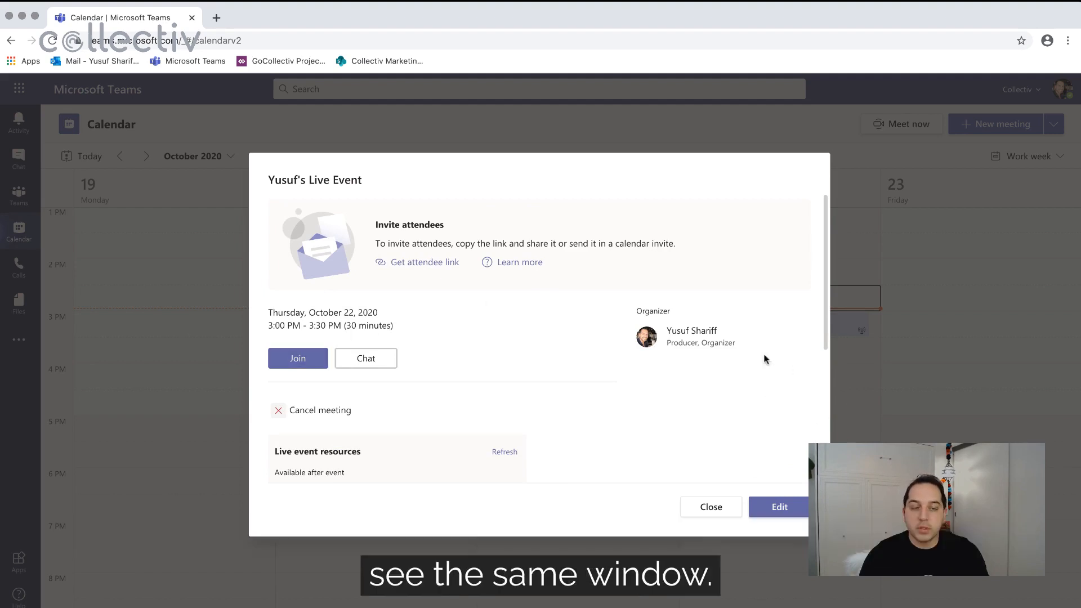
click(300, 361)
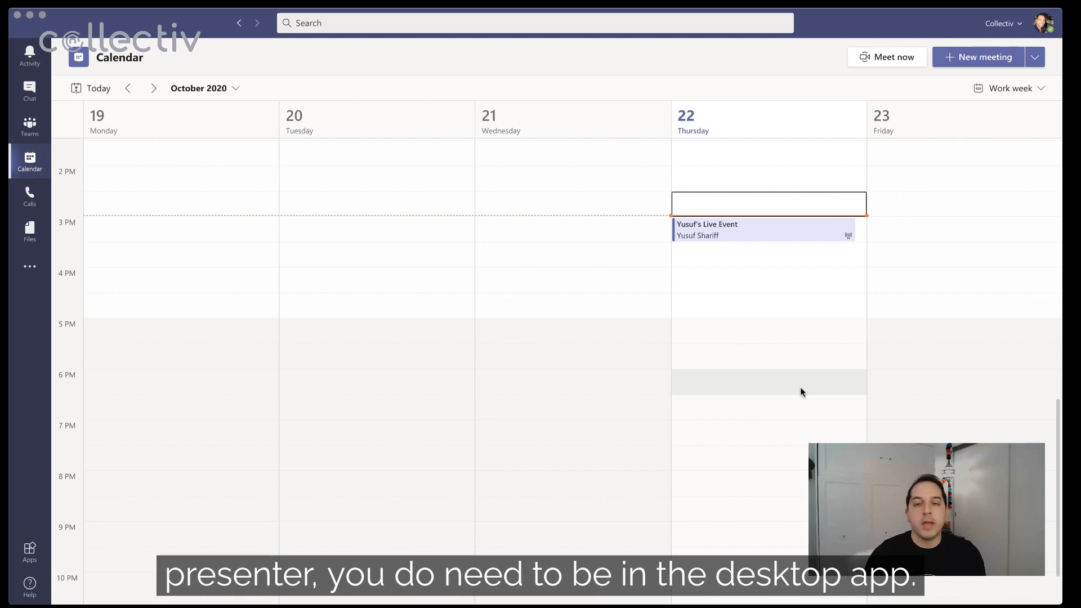
- In the Teams desktop app, open Thursday's 3 PM live event and join as producer with the camera off
click(745, 233)
click(744, 230)
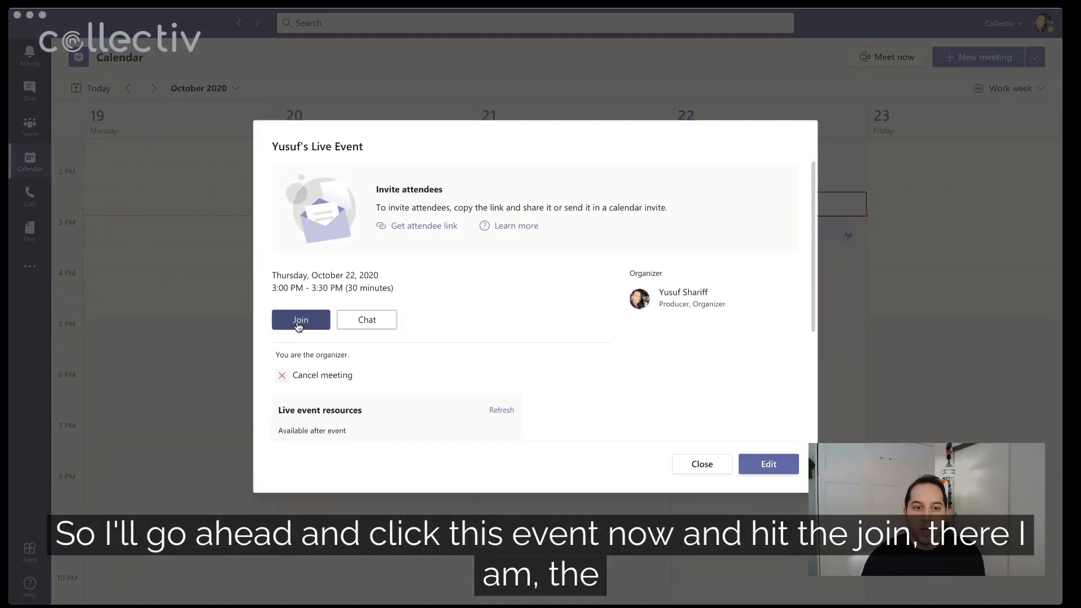
click(299, 320)
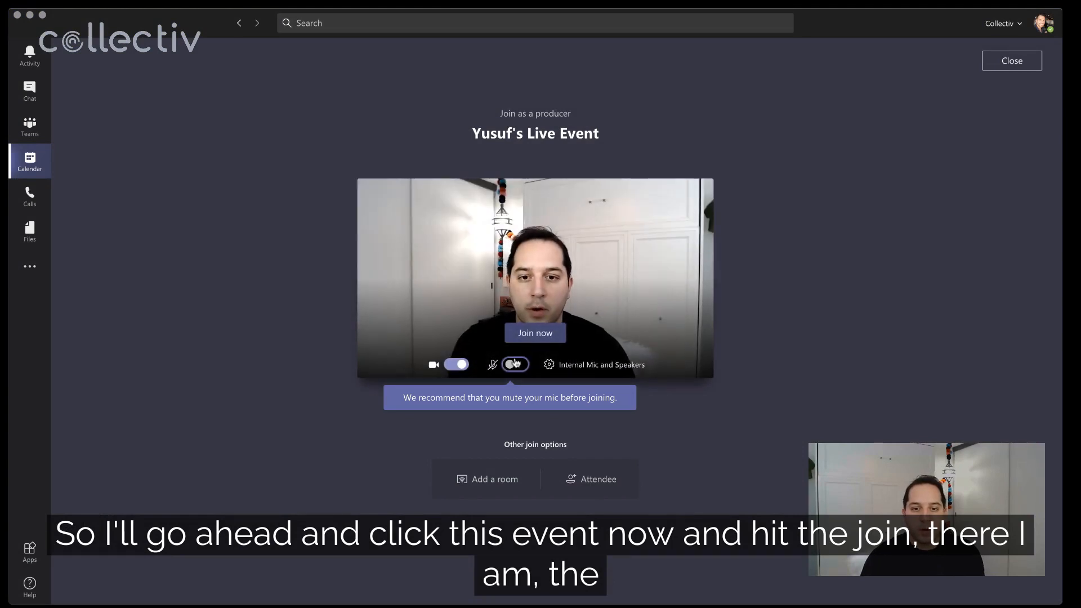
click(456, 364)
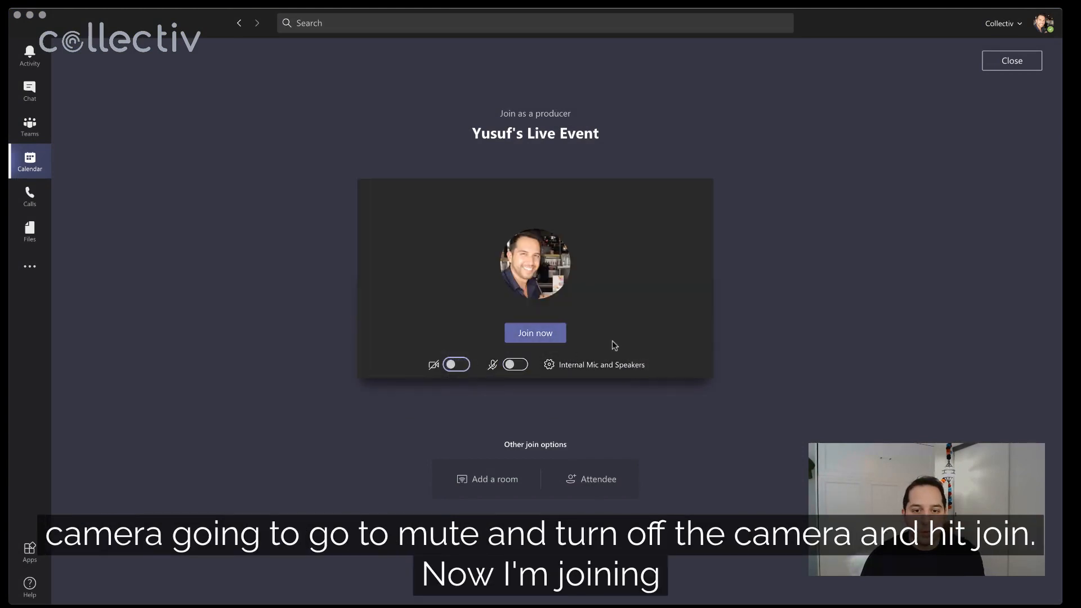
click(553, 333)
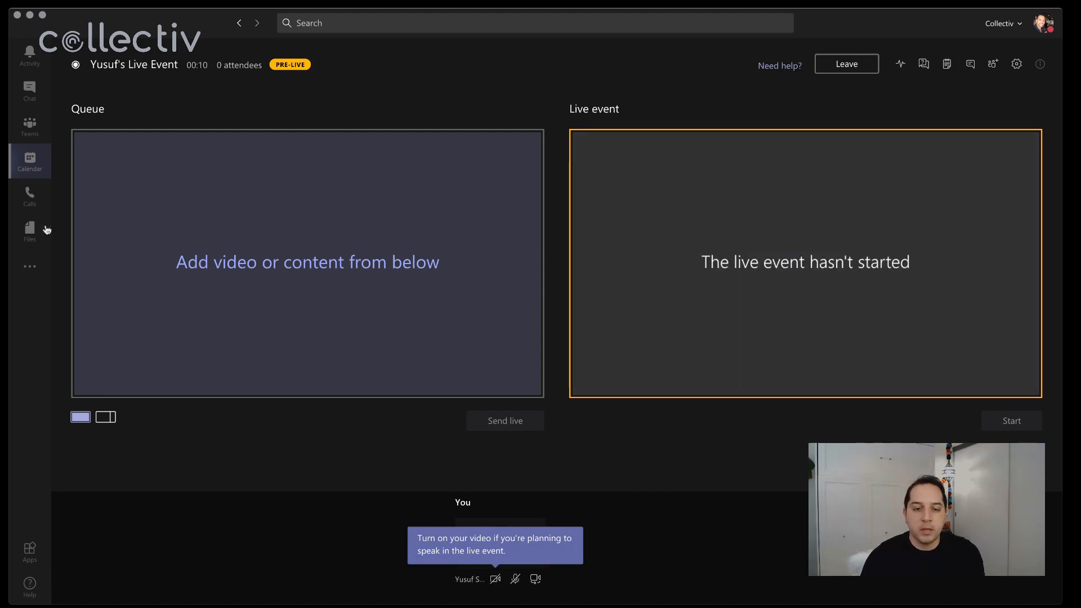
- Turn on the camera and share the "Teams PPT Presenter Mode" PowerPoint window as event content
click(496, 585)
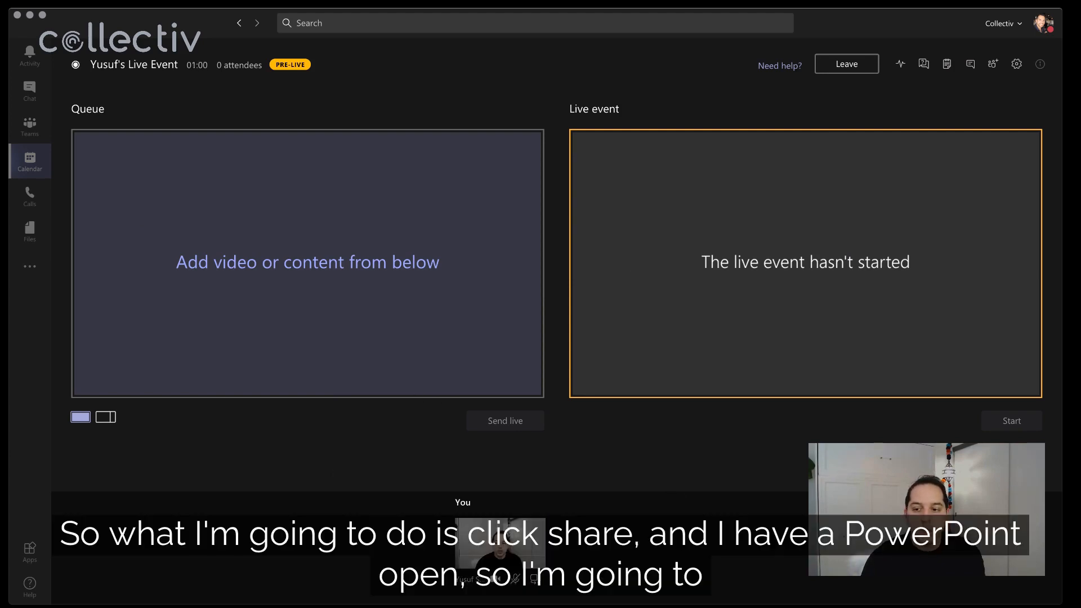
click(534, 579)
scroll(667, 509, down, 2)
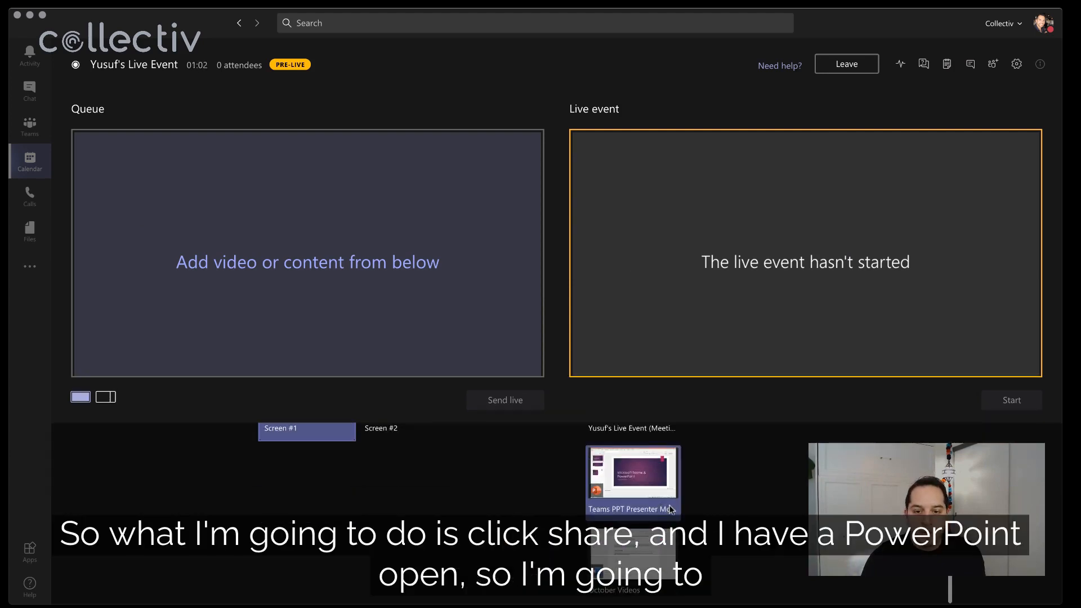
click(641, 476)
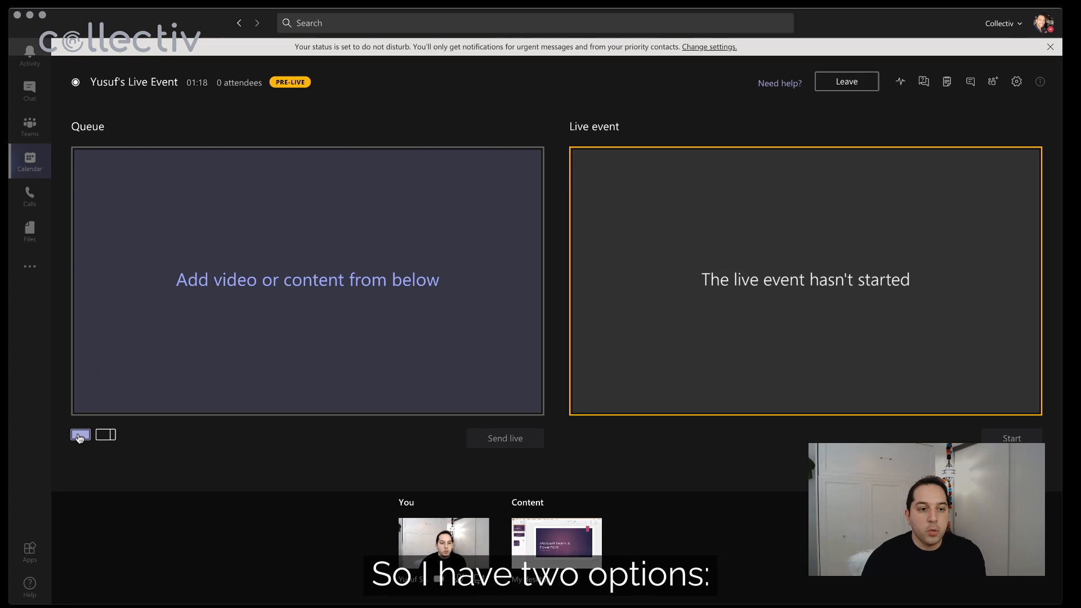
- Preview the camera feed alone, queue the PowerPoint content instead, and add the camera feed beside it using the content-and-video layout
click(440, 548)
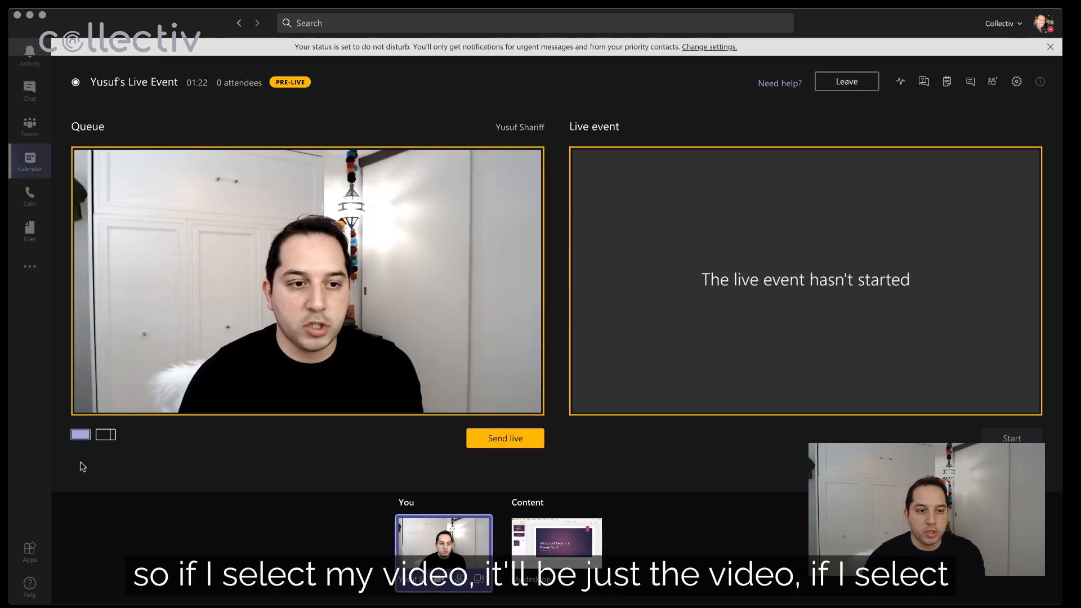
click(562, 533)
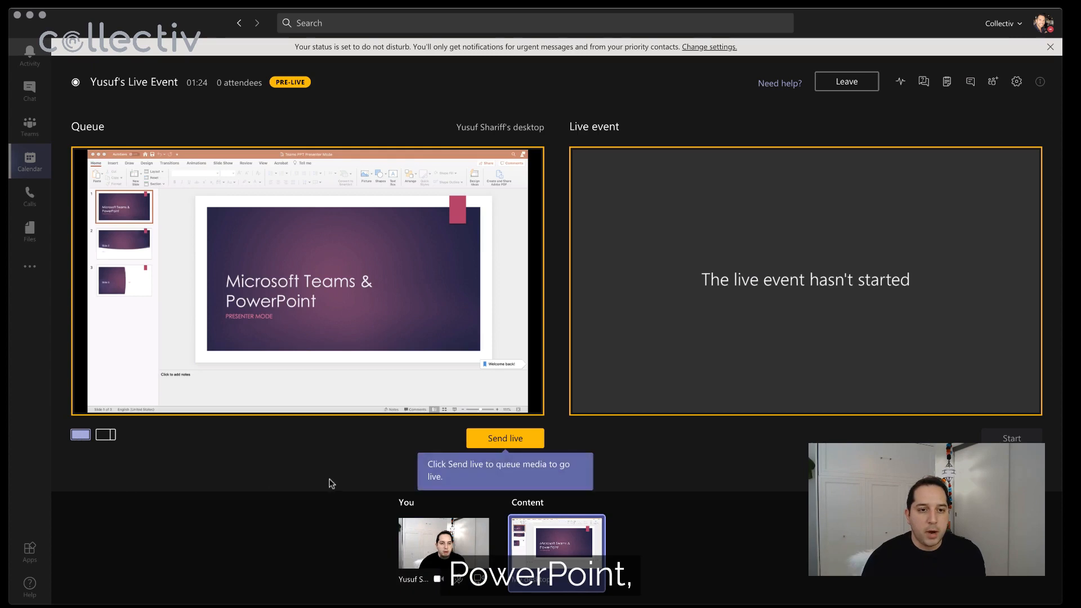
click(106, 436)
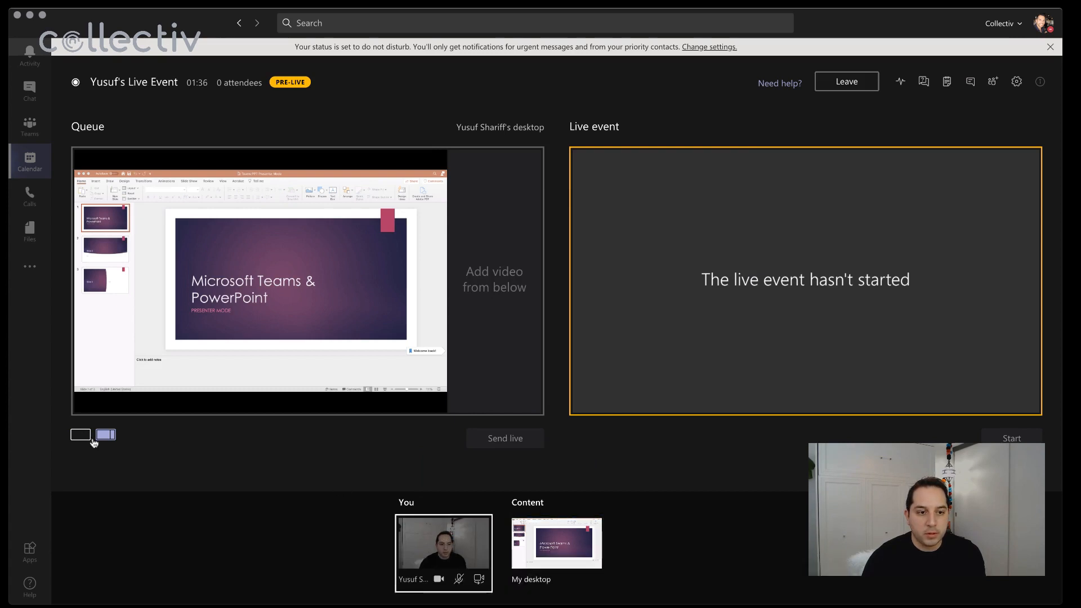
click(445, 532)
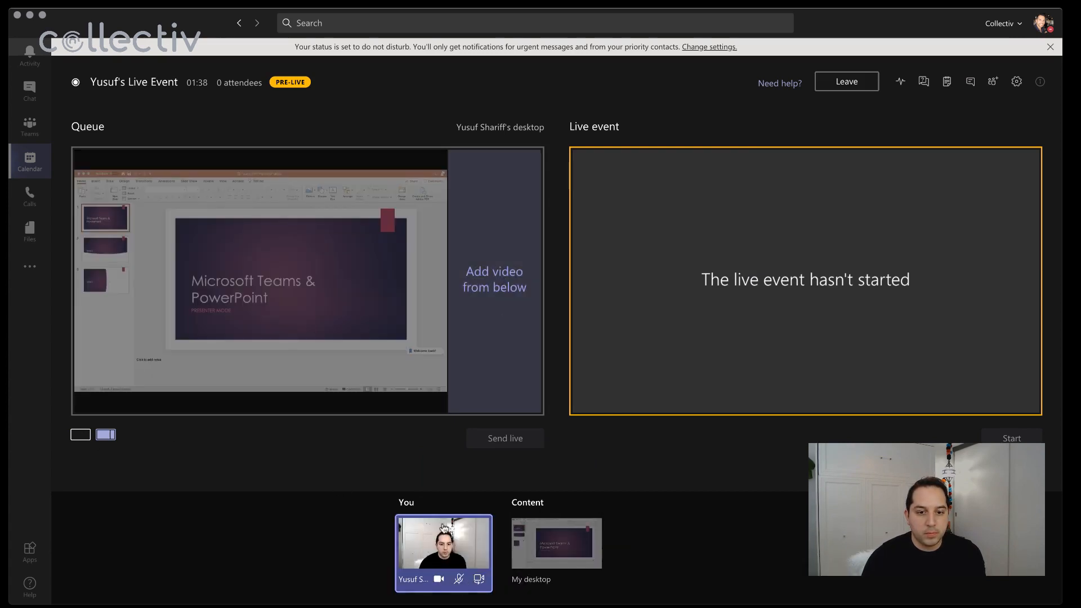